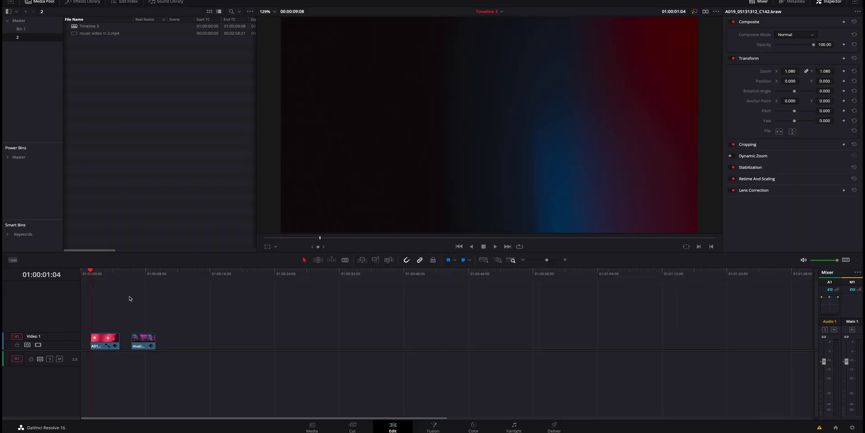
pyautogui.press('space')
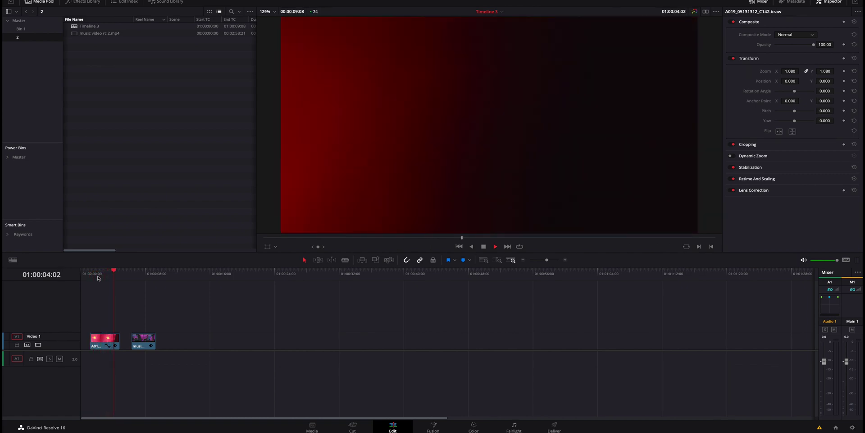
pyautogui.press('space')
pyautogui.click(98, 274)
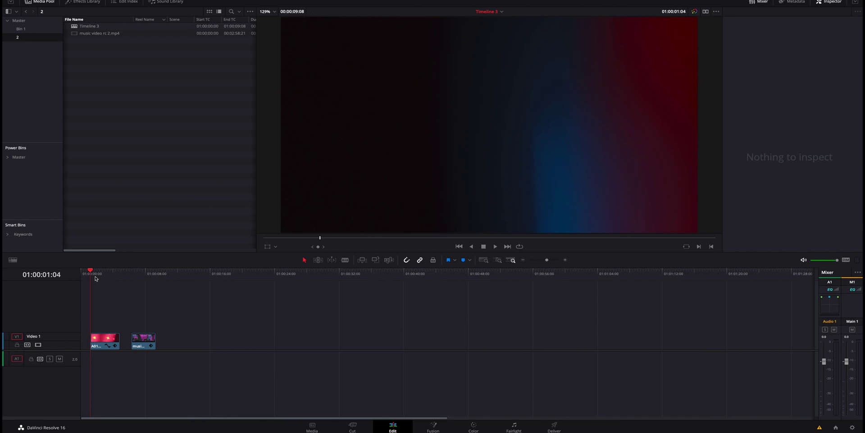
pyautogui.press('space')
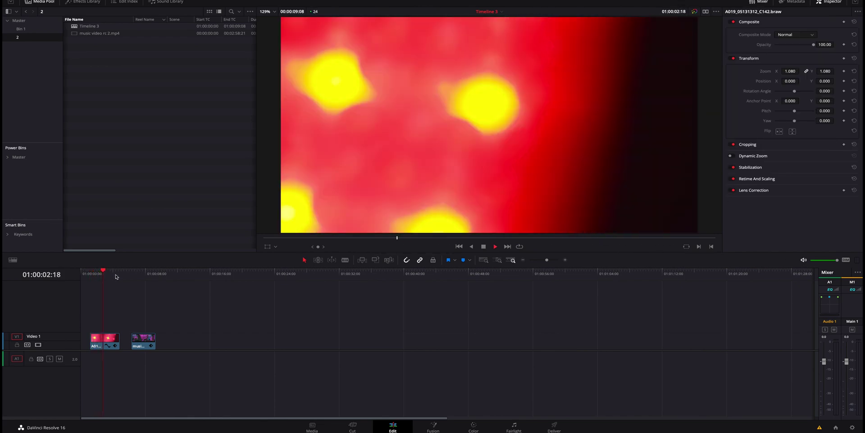
pyautogui.press('space')
pyautogui.press('space')
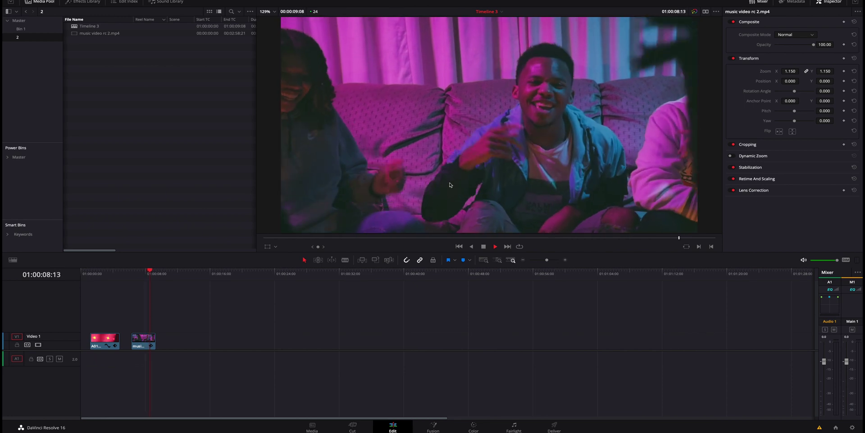
pyautogui.moveTo(115, 279); pyautogui.dragTo(101, 280)
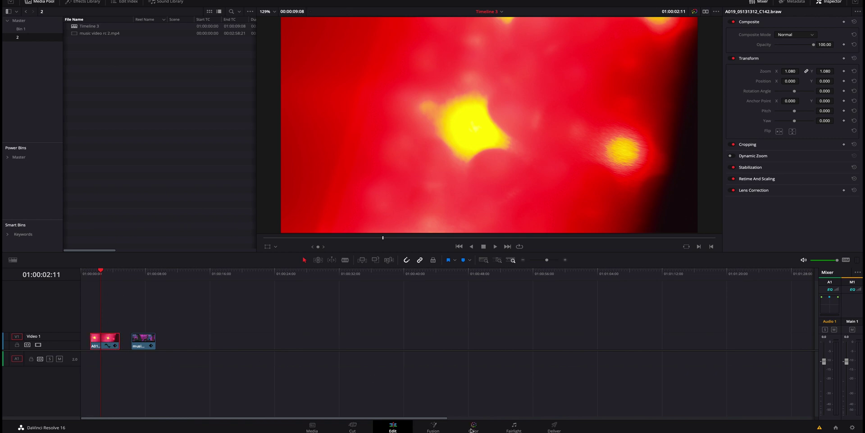
# - Open the red light .braw clip in Fusion and add Transform1 after MediaIn1
pyautogui.click(433, 427)
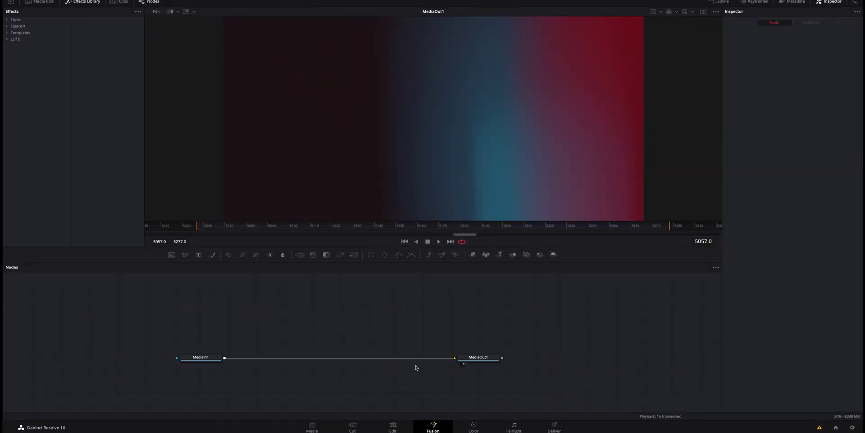
pyautogui.click(208, 359)
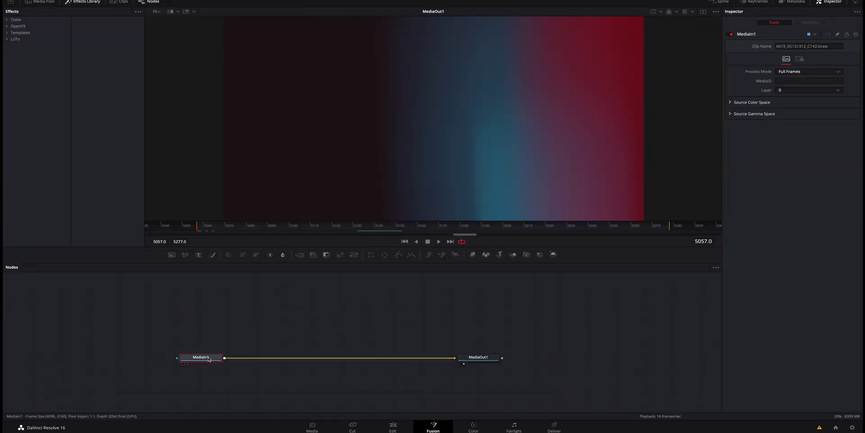
pyautogui.click(355, 255)
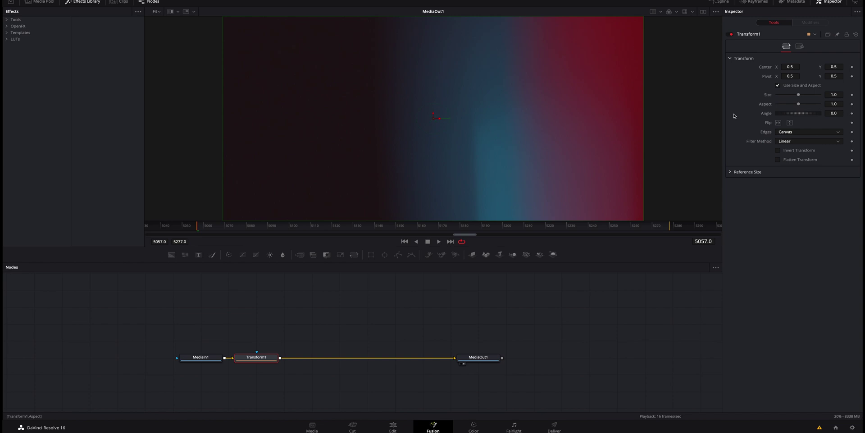
pyautogui.click(806, 133)
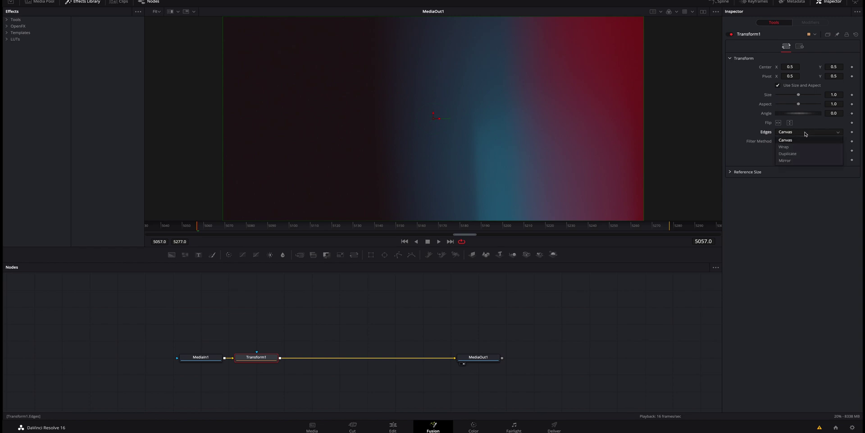
# - Set Transform1 edges to Mirror and Size to 0.42, and tilt the Angle to about 21
pyautogui.click(797, 160)
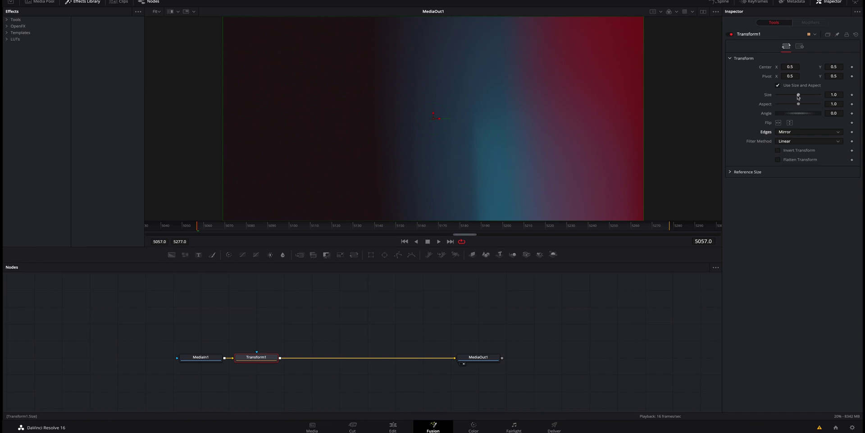
pyautogui.moveTo(798, 95); pyautogui.dragTo(802, 117)
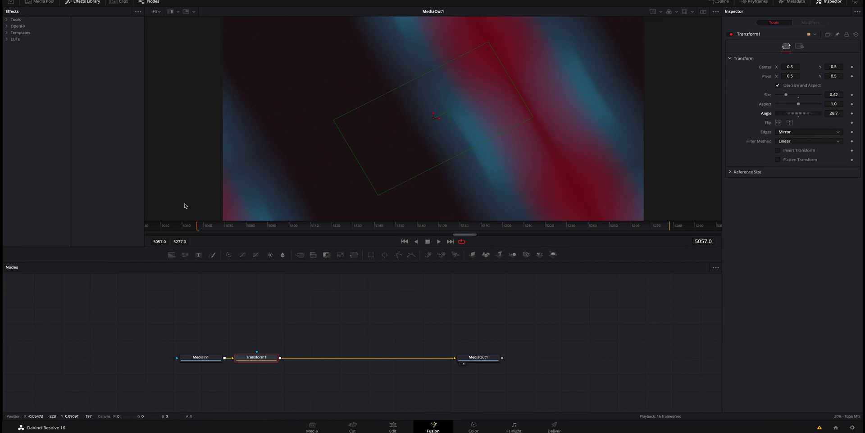
pyautogui.press('space')
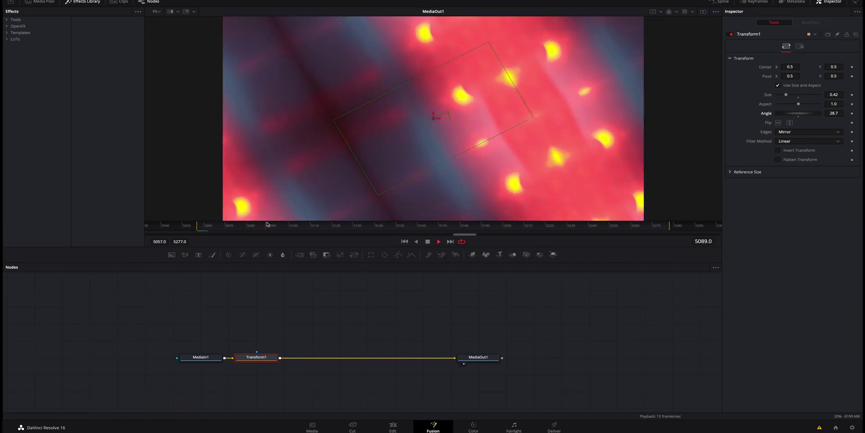
pyautogui.press('space')
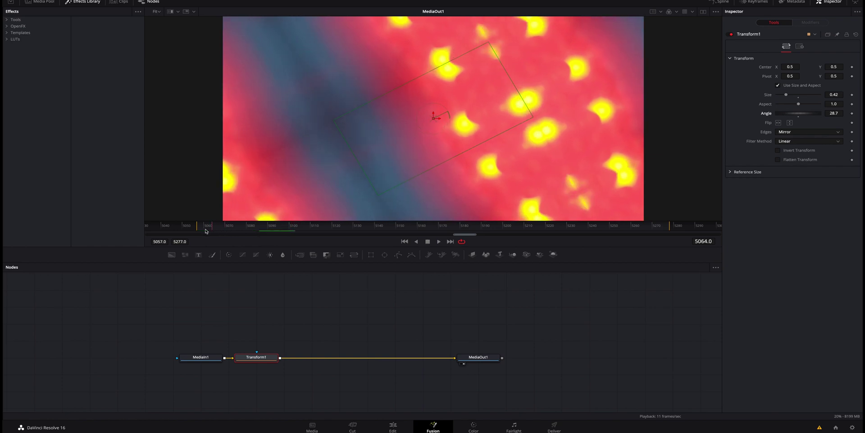
pyautogui.press('Left')
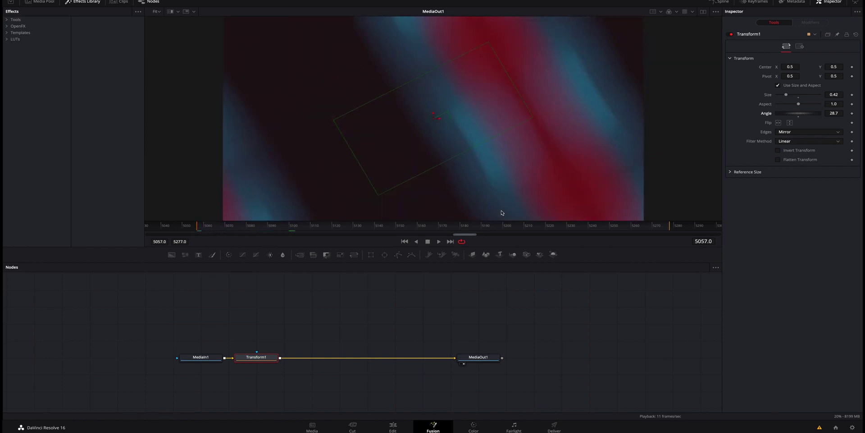
pyautogui.moveTo(806, 114); pyautogui.dragTo(797, 116)
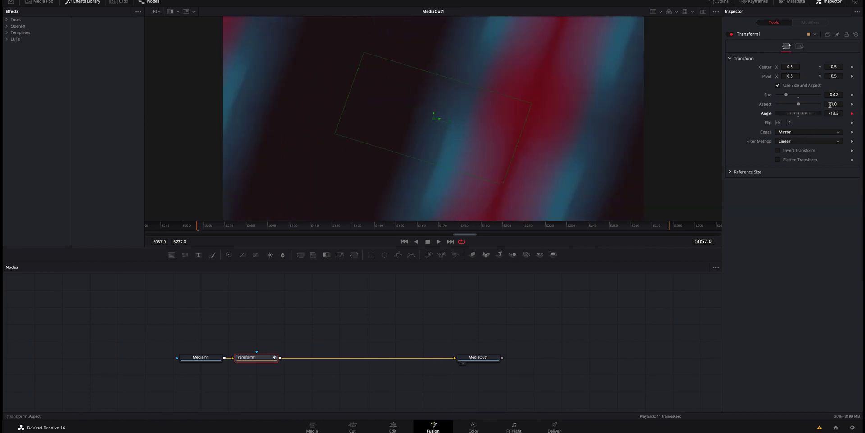
# - Keyframe Transform1's Size and Angle, setting Angle 7.3 near the clip end, and preview the animation
pyautogui.click(852, 95)
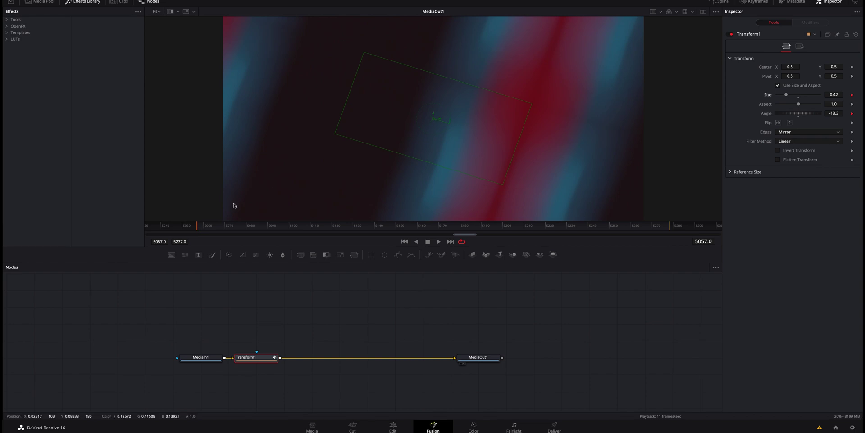
pyautogui.moveTo(247, 226); pyautogui.dragTo(668, 232)
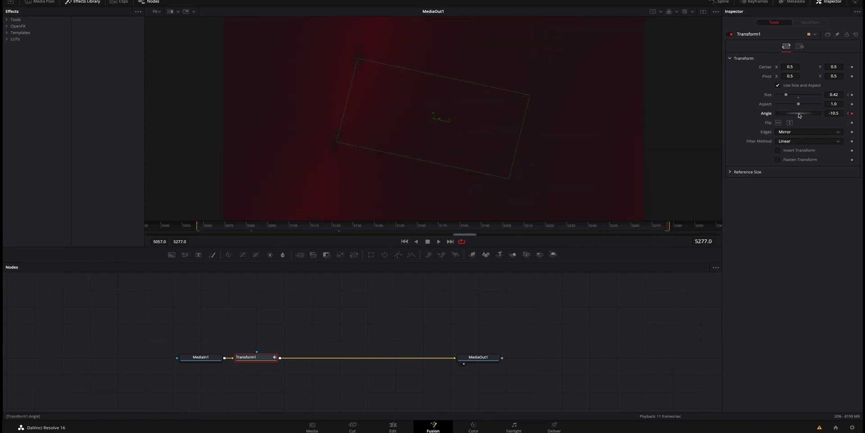
pyautogui.moveTo(799, 115); pyautogui.dragTo(803, 115)
pyautogui.click(201, 228)
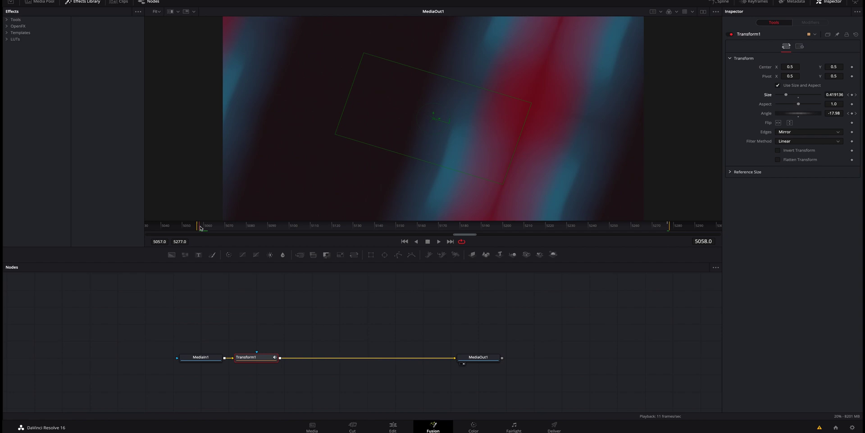
pyautogui.press('space')
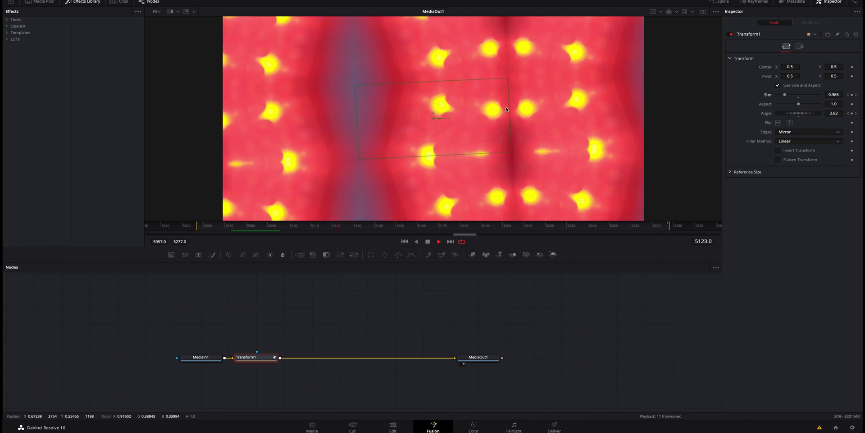
pyautogui.press('space')
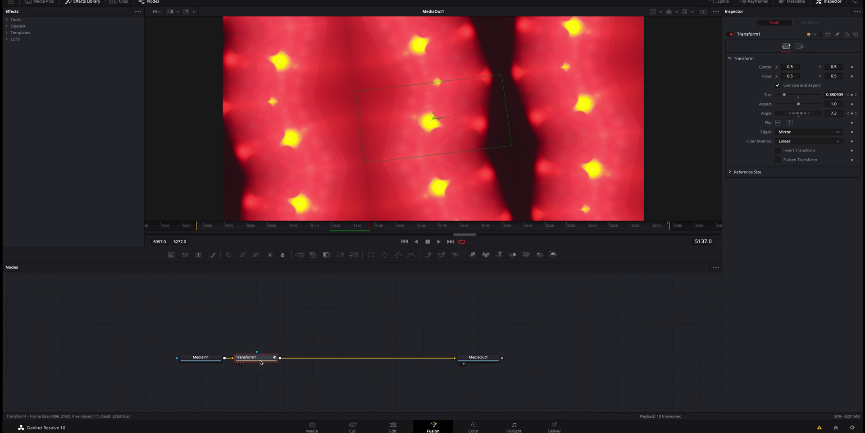
# - Delete the Transform1 node and return the playhead to frame 5057
pyautogui.press('Delete')
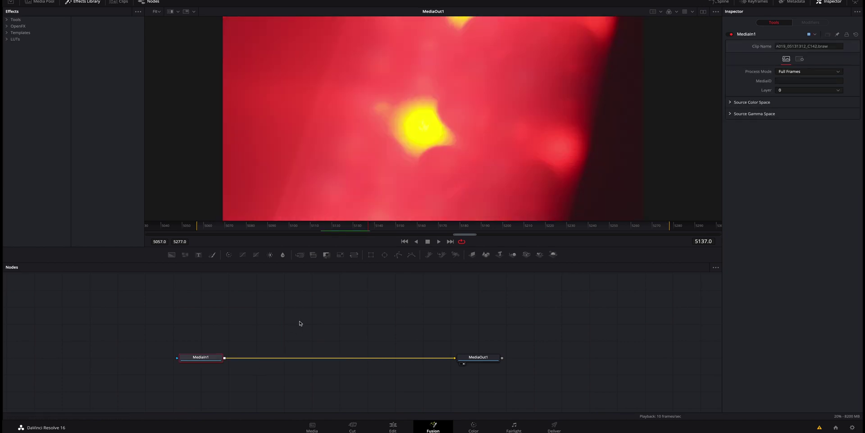
pyautogui.click(299, 323)
pyautogui.click(198, 225)
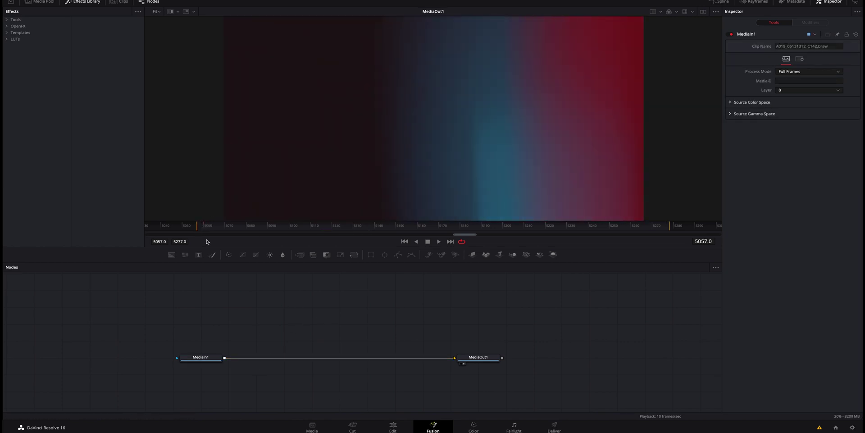
# - Add a Mirrors node after MediaIn1 using the Shift+Space tool search
pyautogui.click(215, 358)
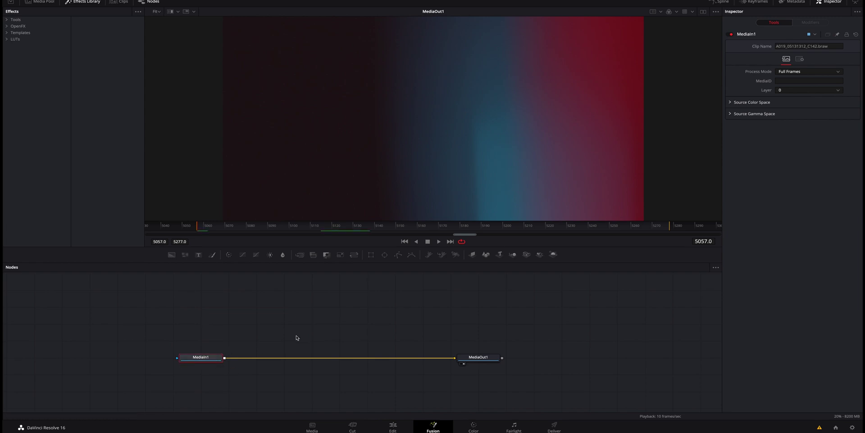
pyautogui.hotkey('shift', 'space')
pyautogui.write('Mirrors')
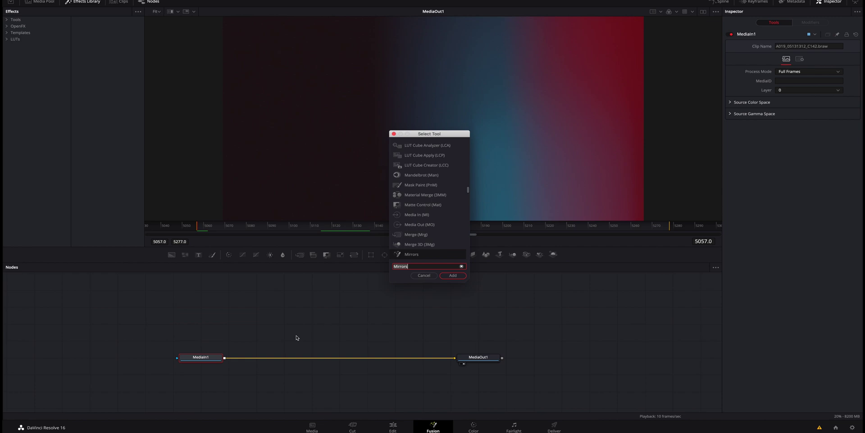
pyautogui.press('BackSpace')
pyautogui.press('BackSpace')
pyautogui.press('BackSpace')
pyautogui.press('BackSpace')
pyautogui.press('BackSpace')
pyautogui.press('BackSpace')
pyautogui.press('BackSpace')
pyautogui.write('mirr')
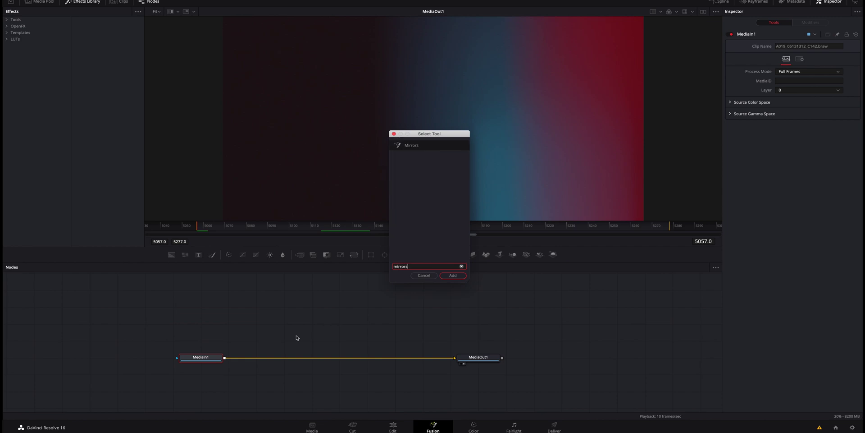
pyautogui.click(448, 276)
# - Set Mirrors1's Mirror Placement to Kaleidoscope and scrub ahead to preview the pattern
pyautogui.moveTo(262, 356); pyautogui.dragTo(284, 357)
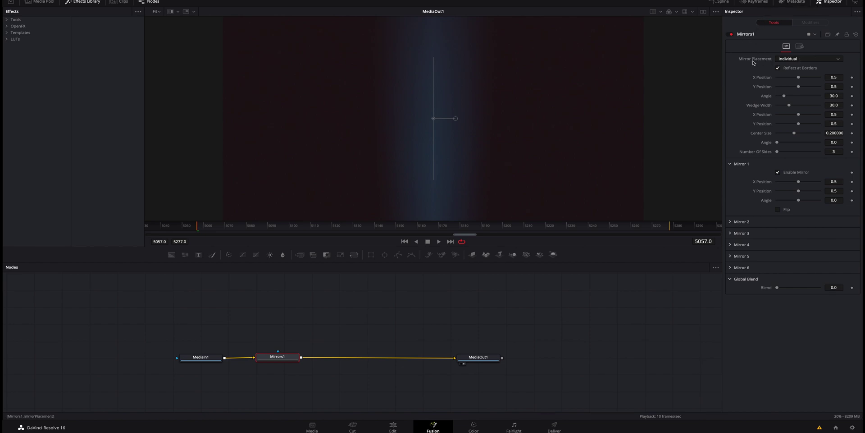
pyautogui.click(813, 59)
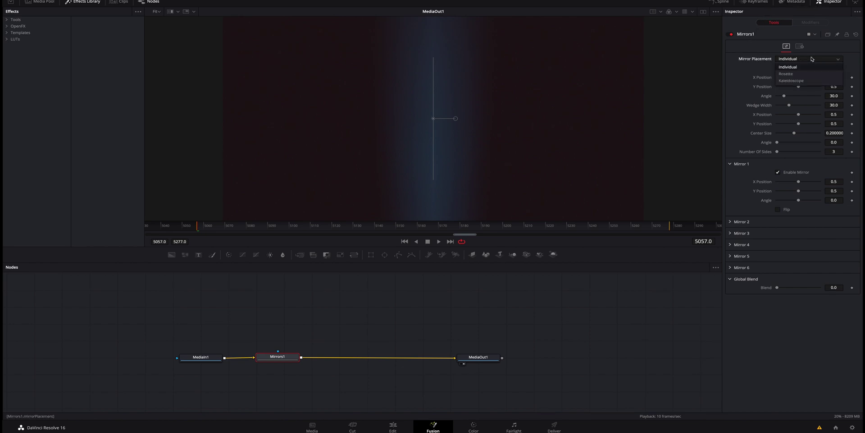
pyautogui.click(793, 81)
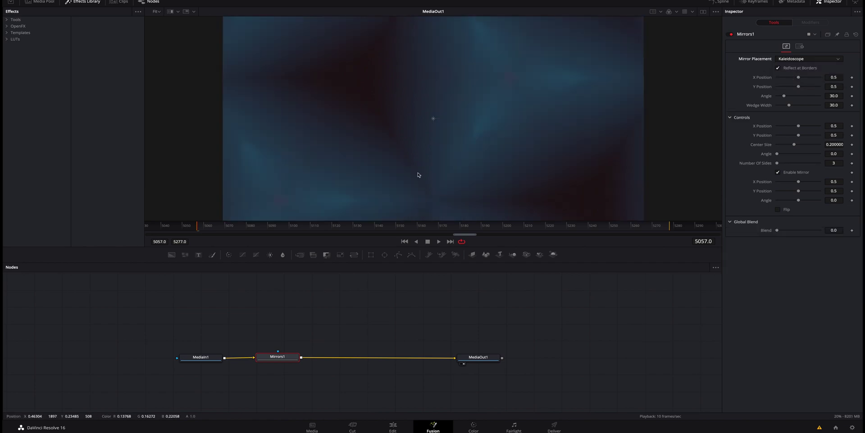
pyautogui.moveTo(203, 233); pyautogui.dragTo(340, 230)
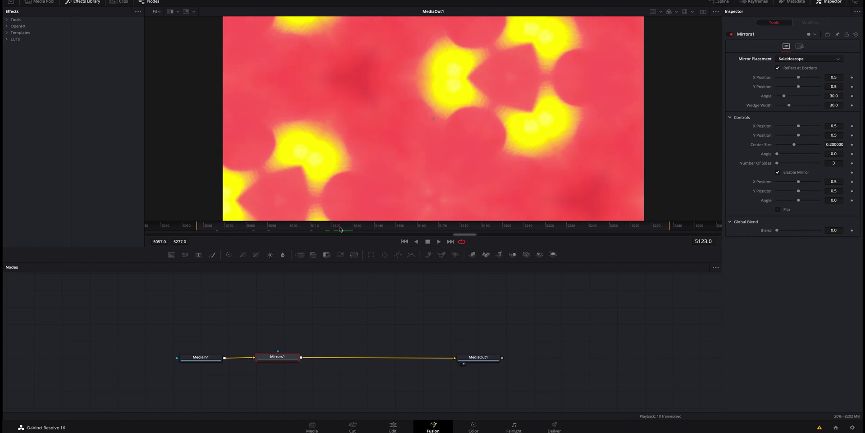
# - Set the kaleidoscope Center Size to 0.0866 with the centre reset to X 0.5, Y 0.5
pyautogui.moveTo(799, 128); pyautogui.dragTo(785, 147)
pyautogui.doubleClick(798, 128)
pyautogui.doubleClick(799, 135)
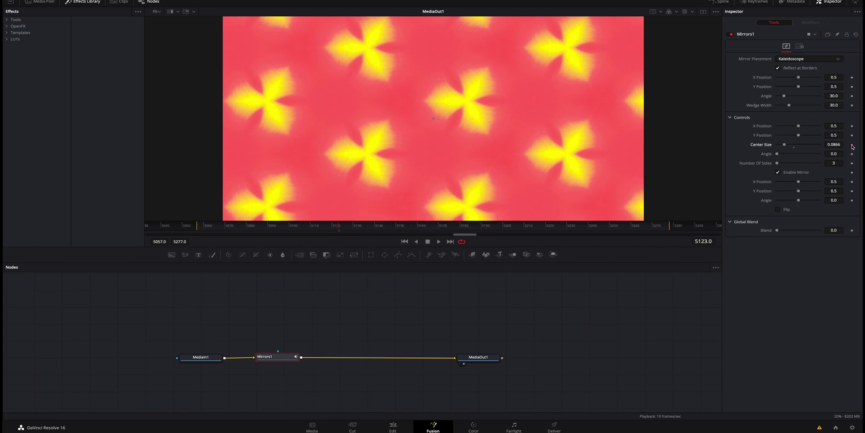
# - Keyframe Center Size and Angle from clip start to end, ending at 0.109038 and 23.75753, and play it back
pyautogui.click(203, 226)
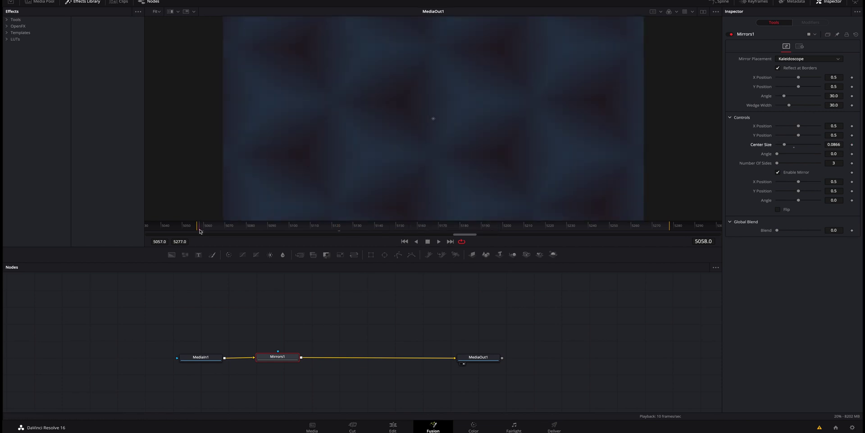
pyautogui.click(853, 144)
pyautogui.click(664, 227)
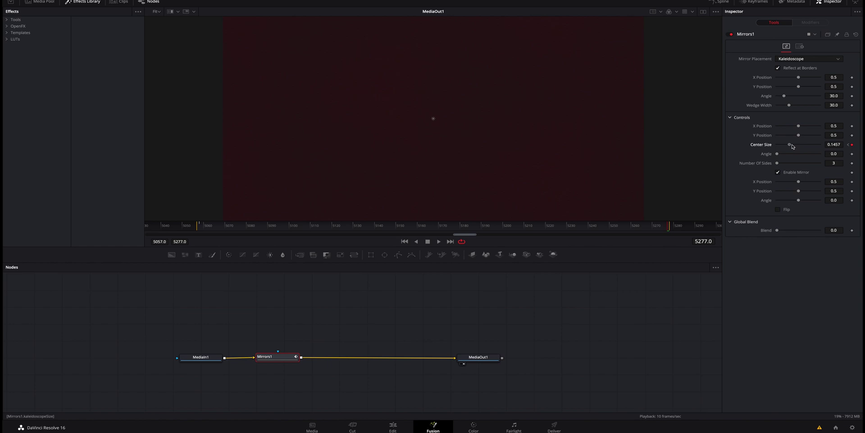
pyautogui.click(662, 229)
pyautogui.click(852, 155)
pyautogui.click(202, 229)
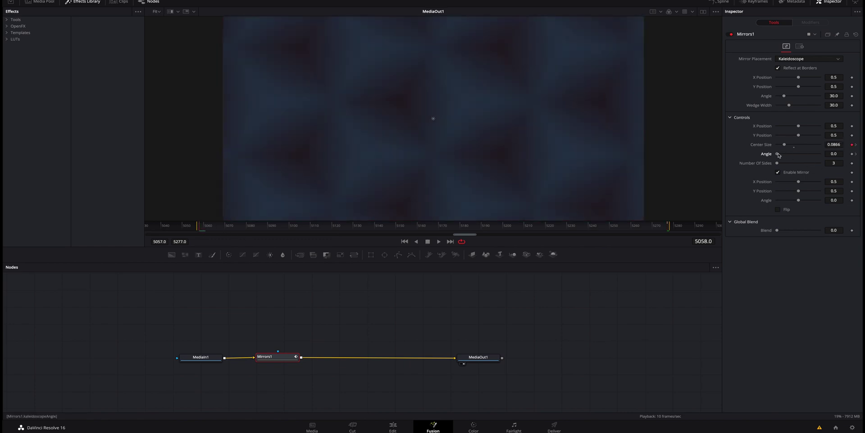
pyautogui.press('space')
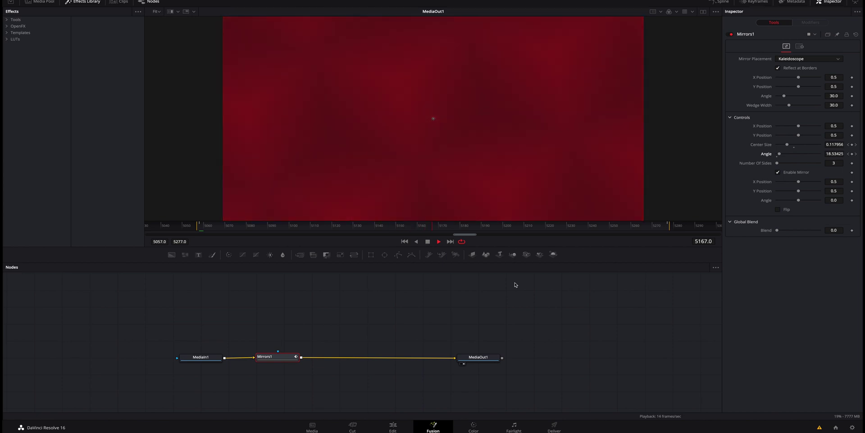
pyautogui.press('space')
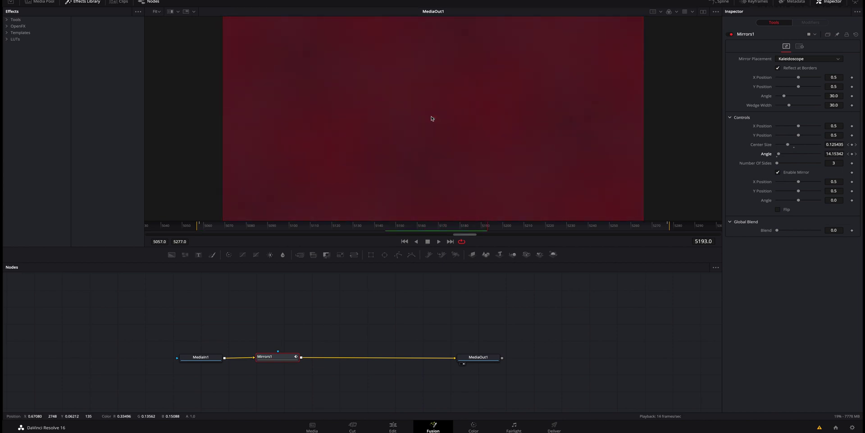
pyautogui.moveTo(361, 226)
pyautogui.mouseDown()
pyautogui.moveTo(408, 229)
pyautogui.moveTo(366, 229)
pyautogui.mouseUp()
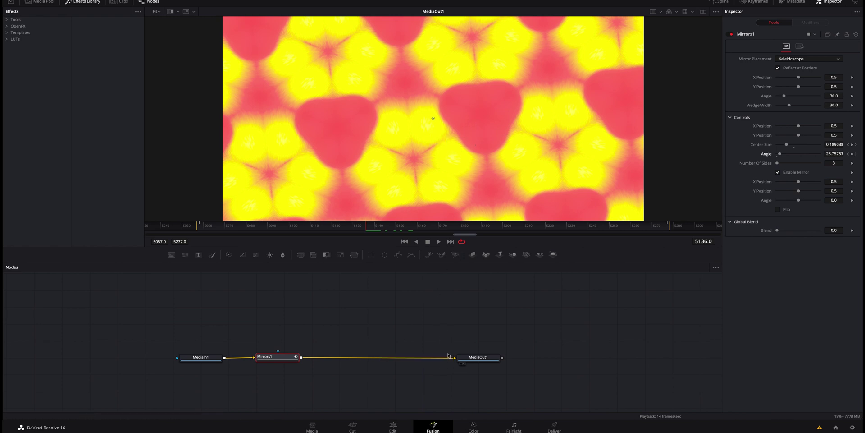
# - On the Edit page, stack the kaleidoscope clip on Video 2 above the music video
pyautogui.click(393, 427)
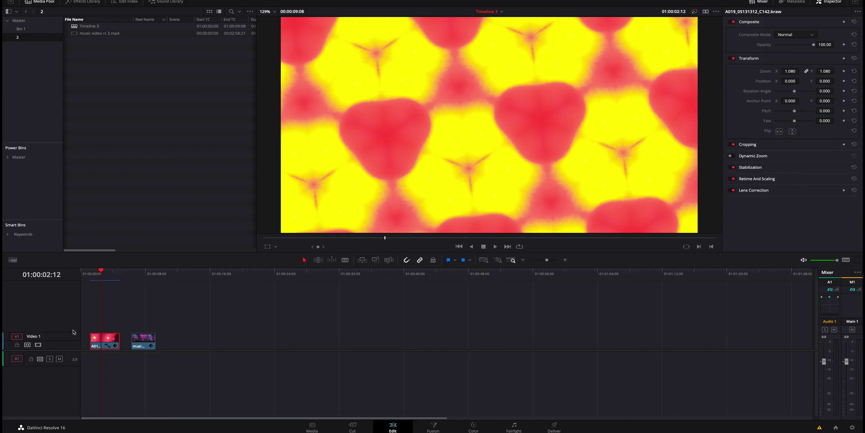
pyautogui.moveTo(101, 341); pyautogui.dragTo(143, 324)
pyautogui.click(145, 273)
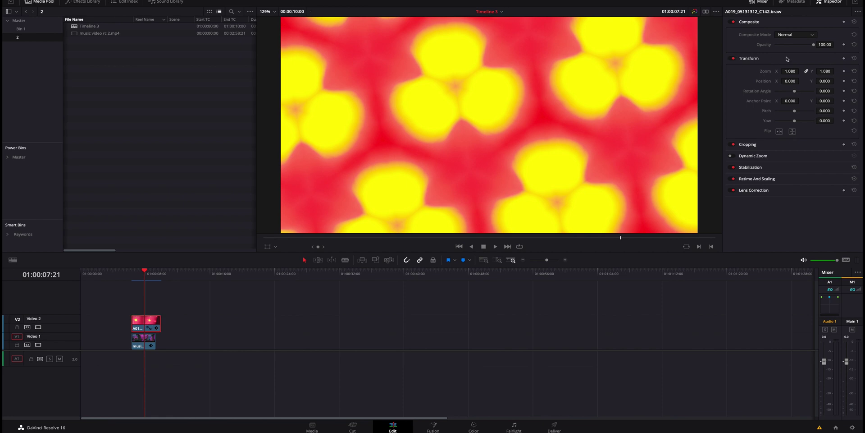
# - Blend the overlay clip with Hardlight composite mode at 40 opacity
pyautogui.click(787, 34)
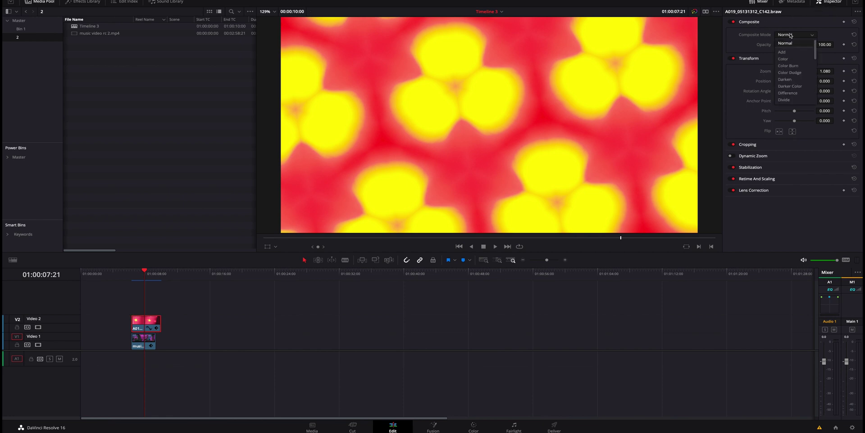
pyautogui.click(787, 54)
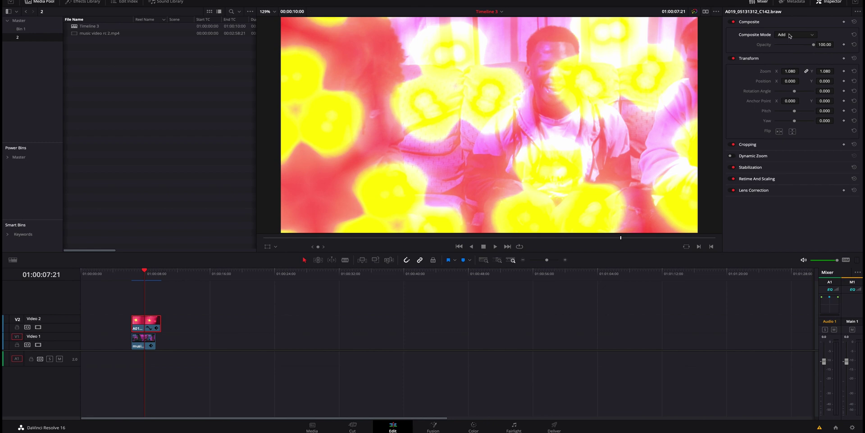
pyautogui.moveTo(805, 46)
pyautogui.mouseDown()
pyautogui.moveTo(795, 47)
pyautogui.moveTo(815, 46)
pyautogui.mouseUp()
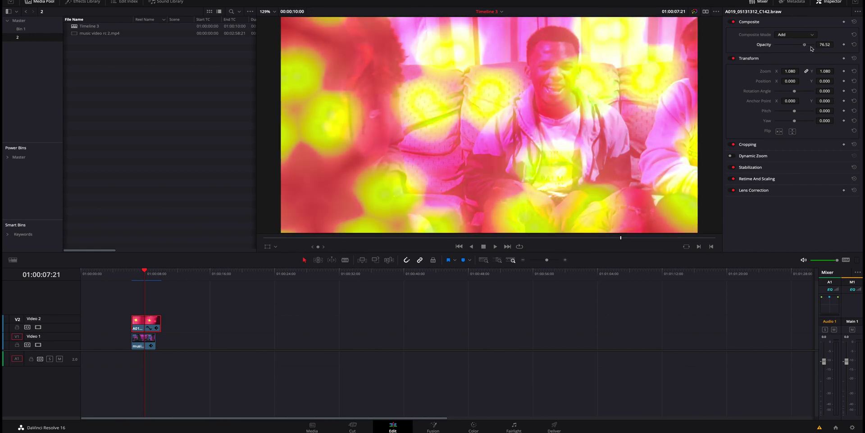
pyautogui.click(807, 36)
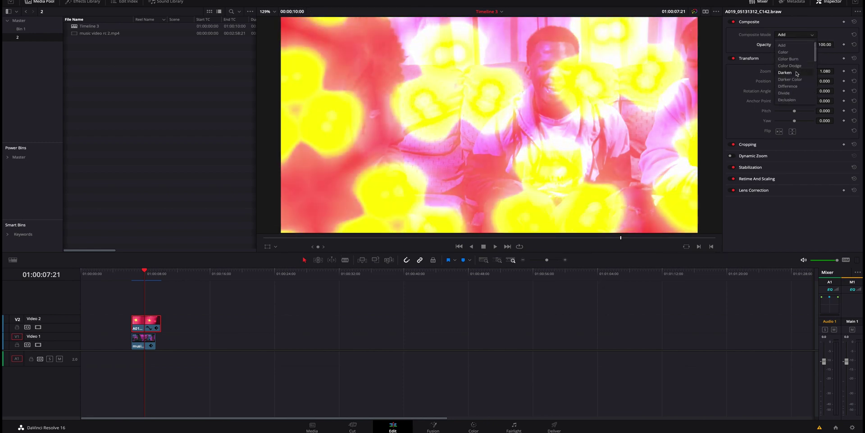
pyautogui.click(793, 73)
pyautogui.click(796, 36)
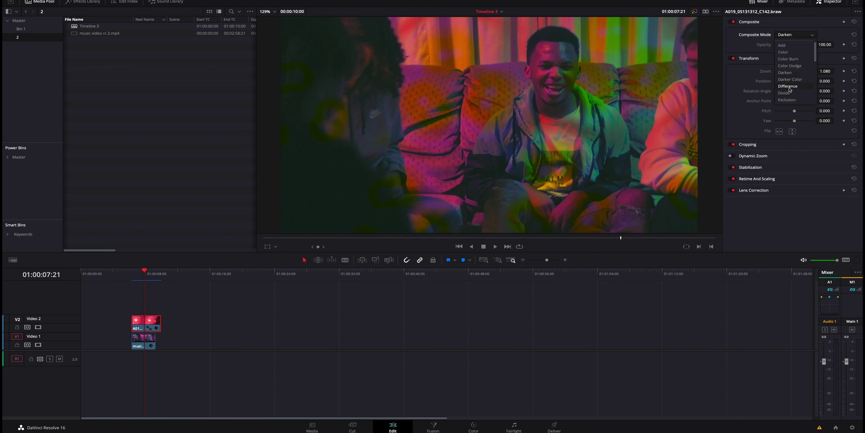
pyautogui.scroll(-2, 790, 93)
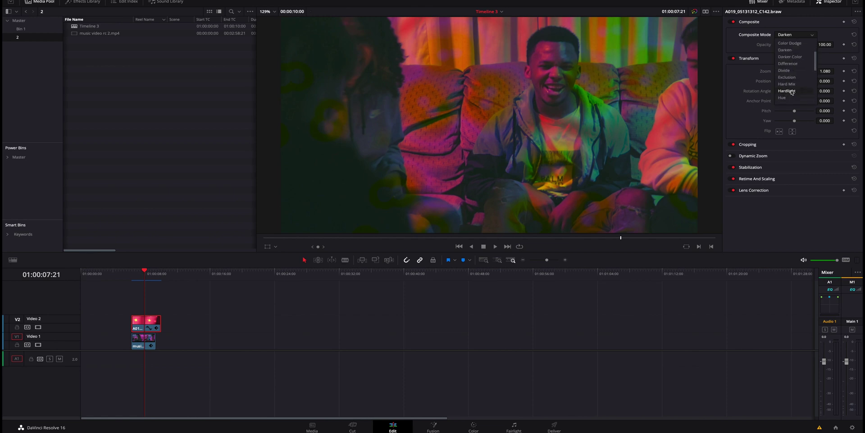
pyautogui.click(793, 92)
pyautogui.moveTo(799, 45); pyautogui.dragTo(791, 45)
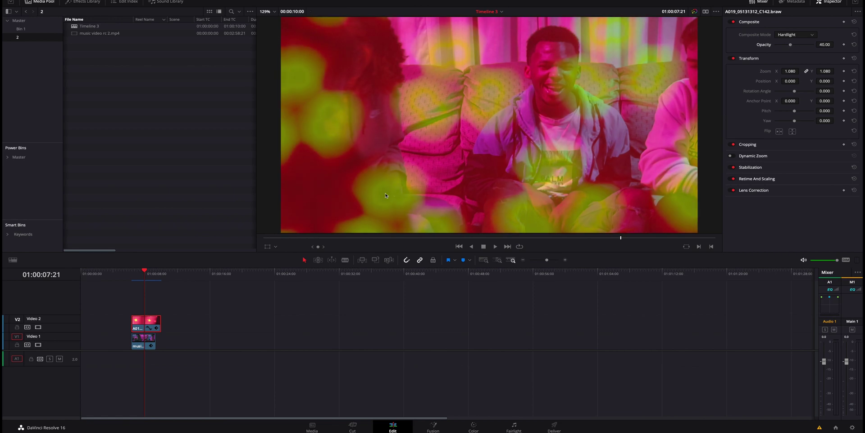
# - Play back the Hardlight overlay composite from the start of the clips
pyautogui.moveTo(149, 275); pyautogui.dragTo(132, 273)
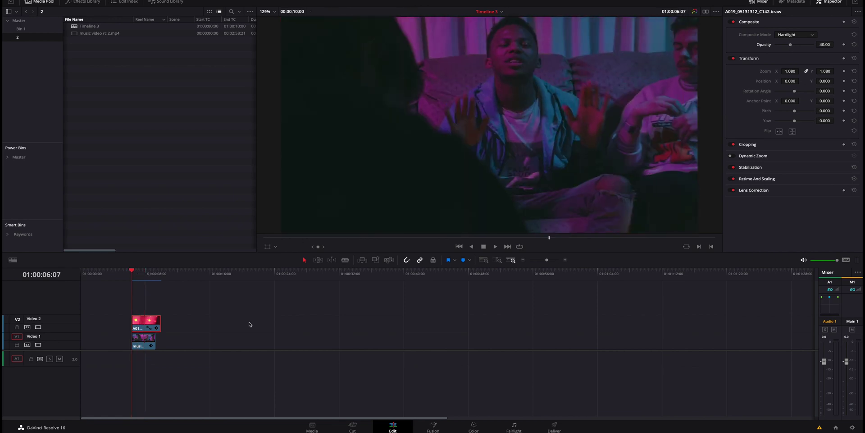
pyautogui.press('space')
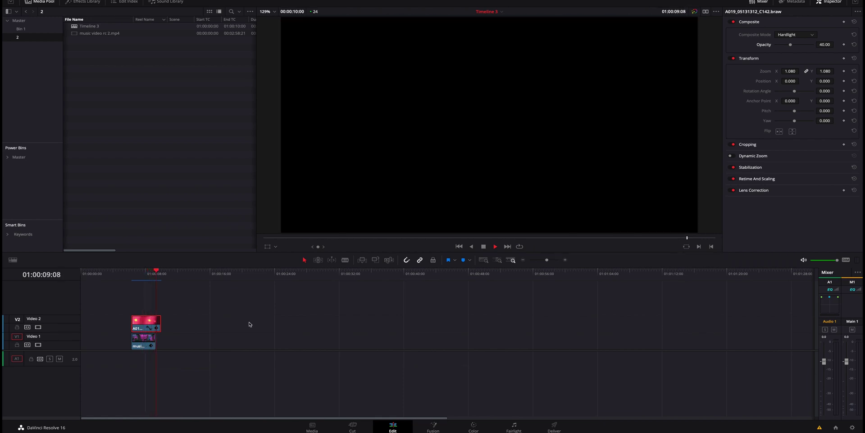
pyautogui.moveTo(148, 276); pyautogui.dragTo(131, 275)
pyautogui.press('space')
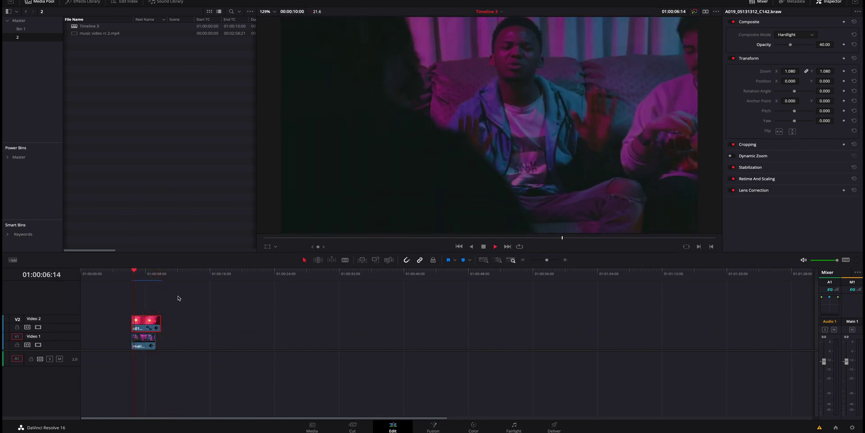
pyautogui.press('space')
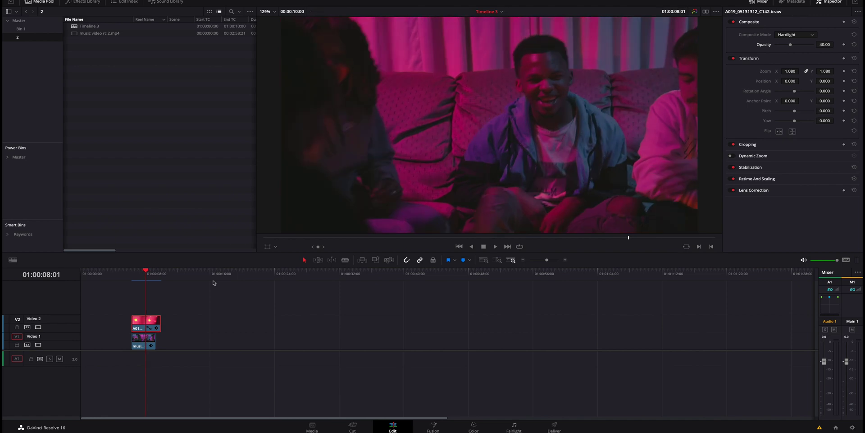
# - Move the kaleidoscope clip down to Video 1 ahead of the music video, then select the music video clip
pyautogui.moveTo(151, 323); pyautogui.dragTo(106, 341)
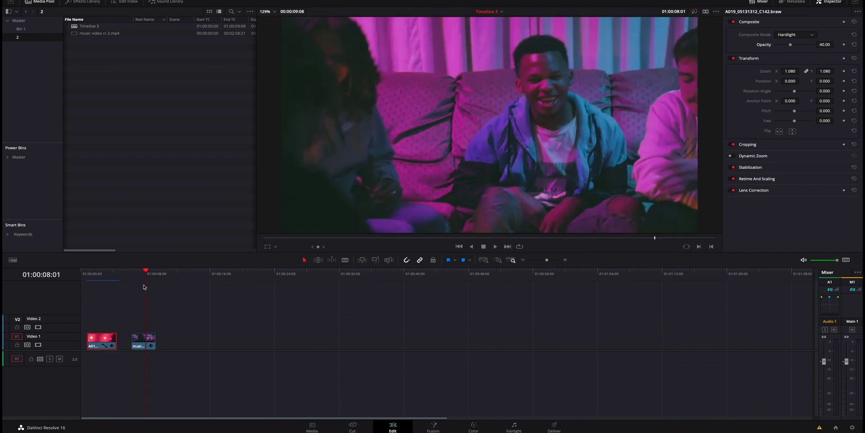
pyautogui.moveTo(147, 274); pyautogui.dragTo(144, 276)
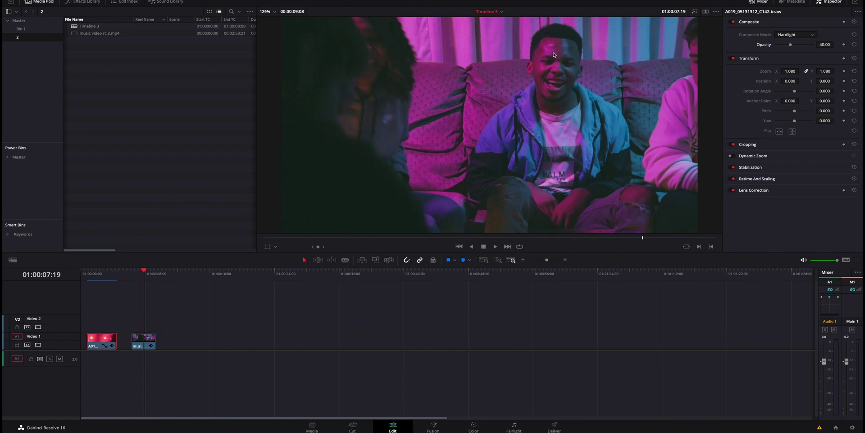
pyautogui.click(147, 345)
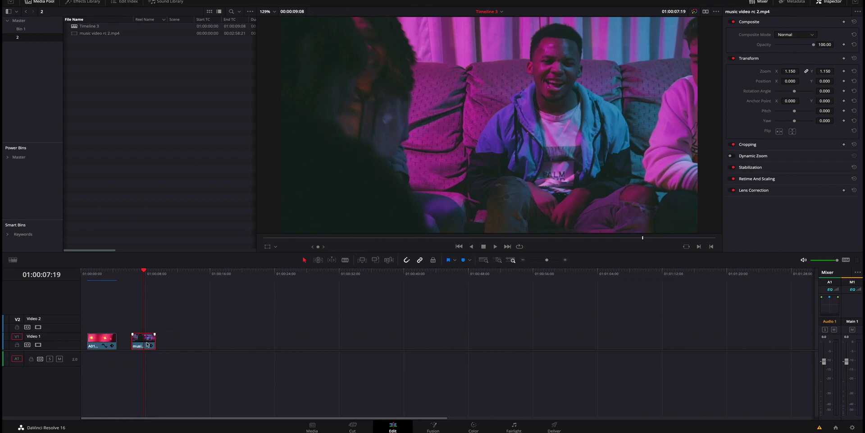
# - Insert a Mirrors1 node after the music video's MediaIn1 and switch its placement to Kaleidoscope
pyautogui.click(434, 427)
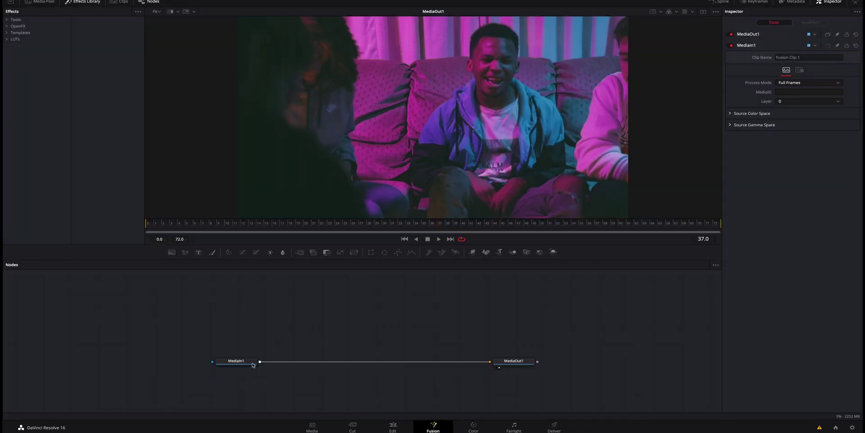
pyautogui.click(252, 365)
pyautogui.hotkey('shift', 'space')
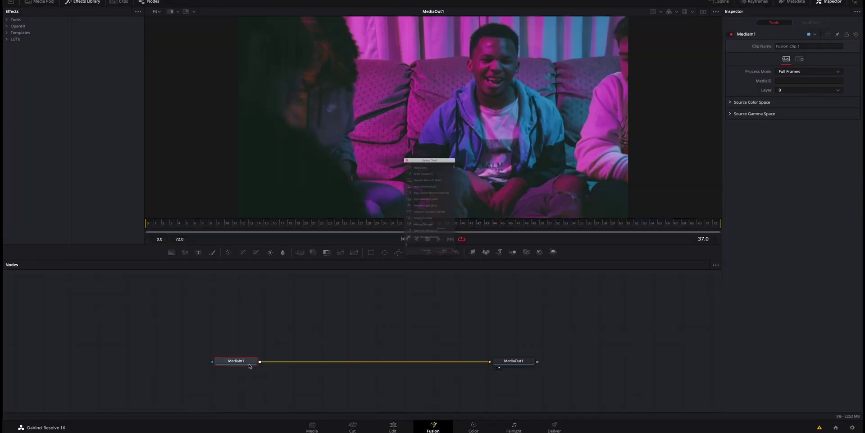
pyautogui.write('mirrors')
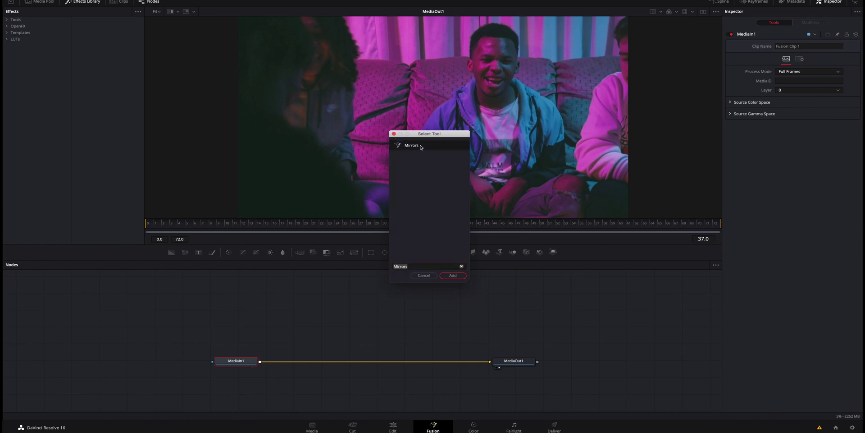
pyautogui.click(456, 275)
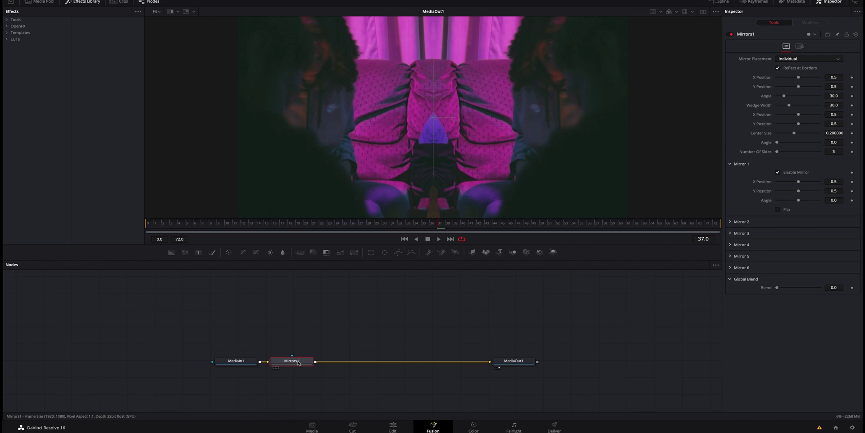
pyautogui.click(807, 60)
pyautogui.click(795, 84)
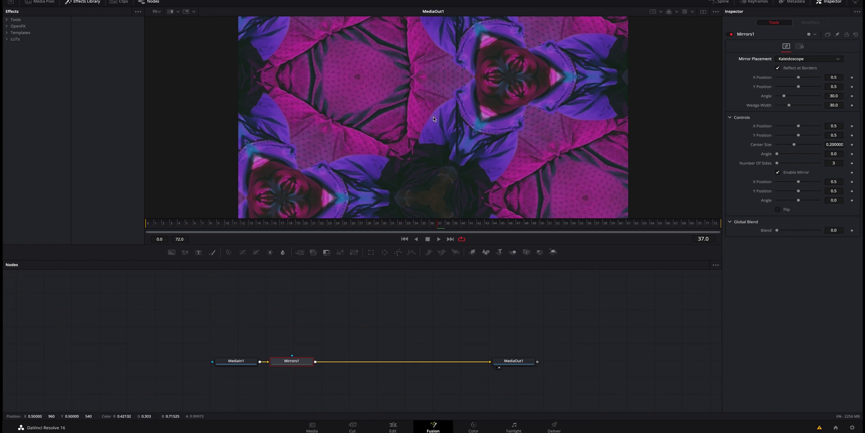
# - Place the Mirrors kaleidoscope centre on the singer's face at frame 0 (X 0.566386, Y 0.776073)
pyautogui.moveTo(435, 119); pyautogui.dragTo(493, 71)
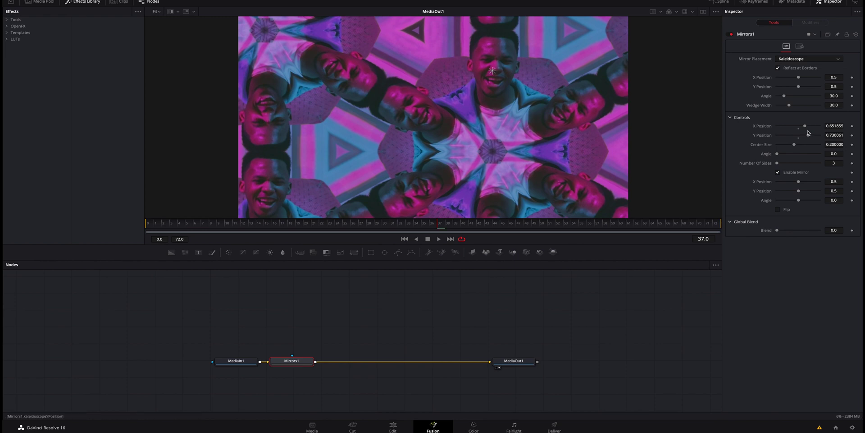
pyautogui.moveTo(806, 128); pyautogui.dragTo(804, 128)
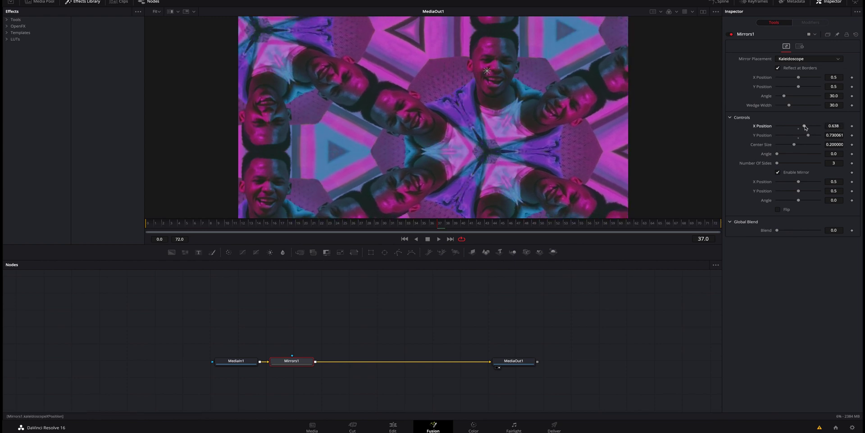
pyautogui.moveTo(487, 71); pyautogui.dragTo(490, 68)
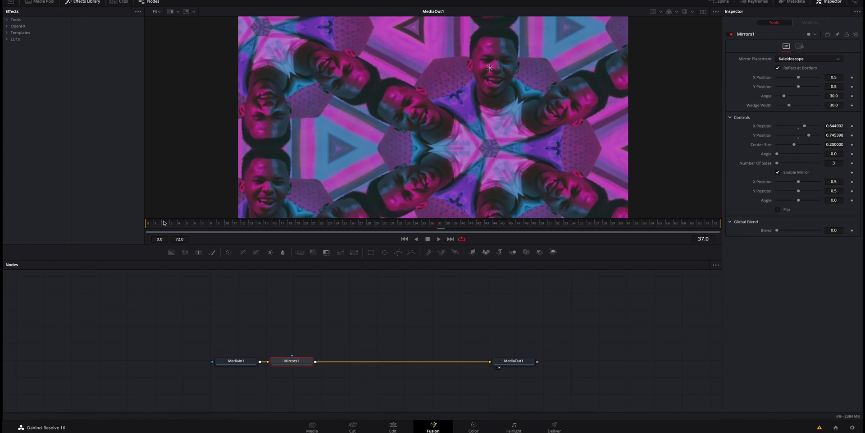
pyautogui.click(148, 223)
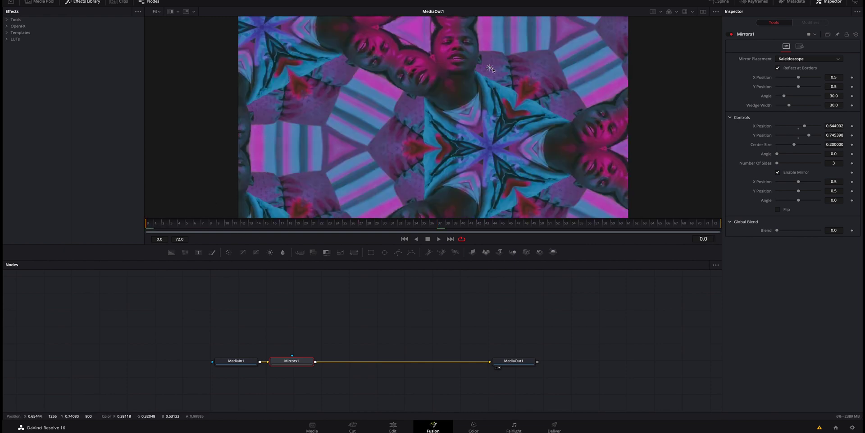
pyautogui.moveTo(490, 68); pyautogui.dragTo(459, 62)
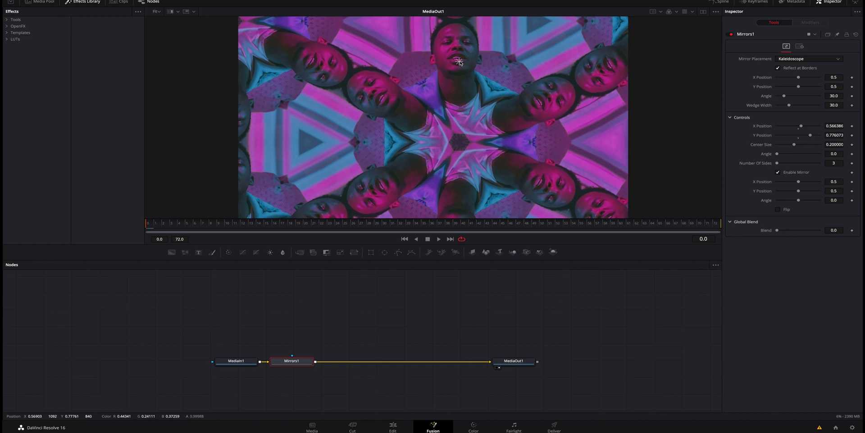
# - Keyframe the Mirrors centre X and Y, re-centring it on the face at frames 25 and 52
pyautogui.click(851, 127)
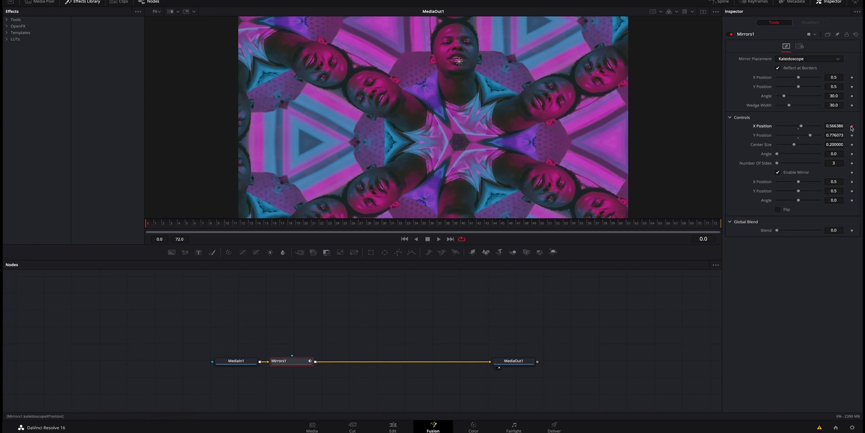
pyautogui.click(852, 136)
pyautogui.moveTo(163, 226); pyautogui.dragTo(369, 228)
pyautogui.moveTo(459, 62); pyautogui.dragTo(484, 64)
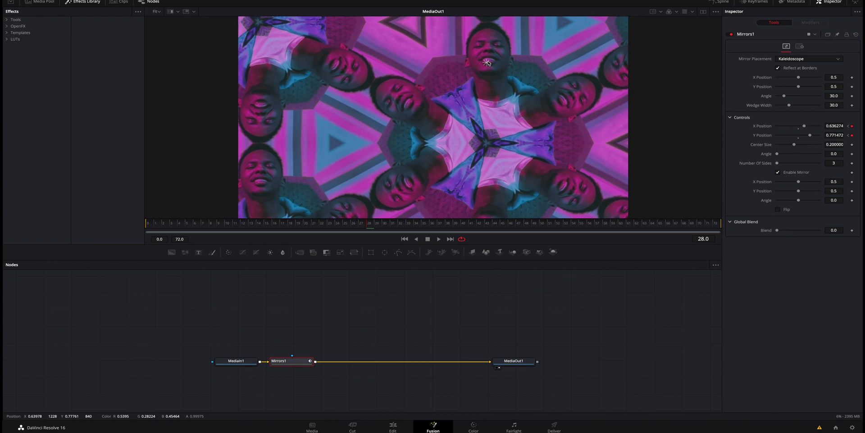
pyautogui.moveTo(471, 222); pyautogui.dragTo(564, 226)
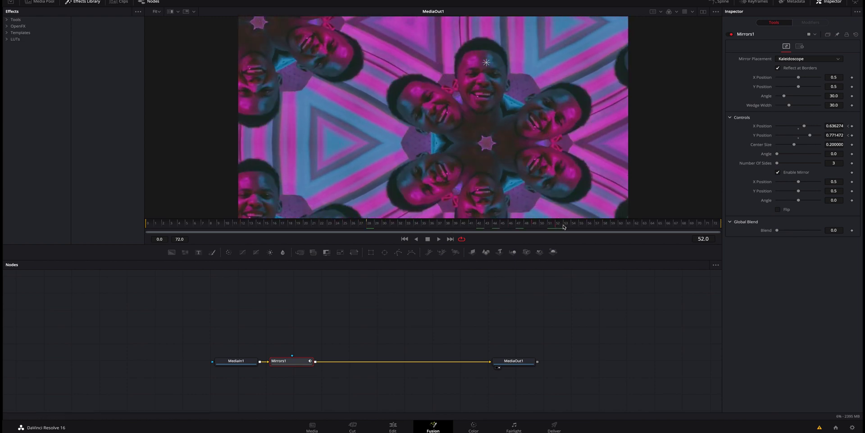
pyautogui.moveTo(486, 62); pyautogui.dragTo(487, 78)
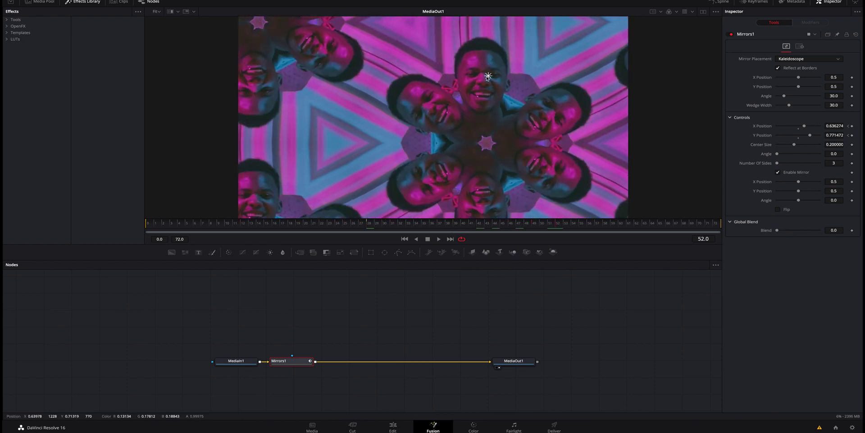
pyautogui.moveTo(614, 225); pyautogui.dragTo(716, 229)
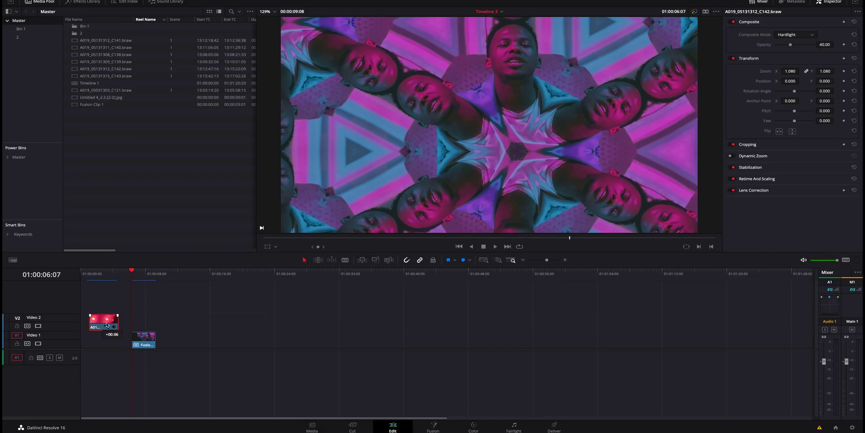
# - Slide the prism overlay clip later on Video 2 and trim its end to the playhead, previewing the composite
pyautogui.moveTo(135, 320); pyautogui.dragTo(148, 319)
pyautogui.press('space')
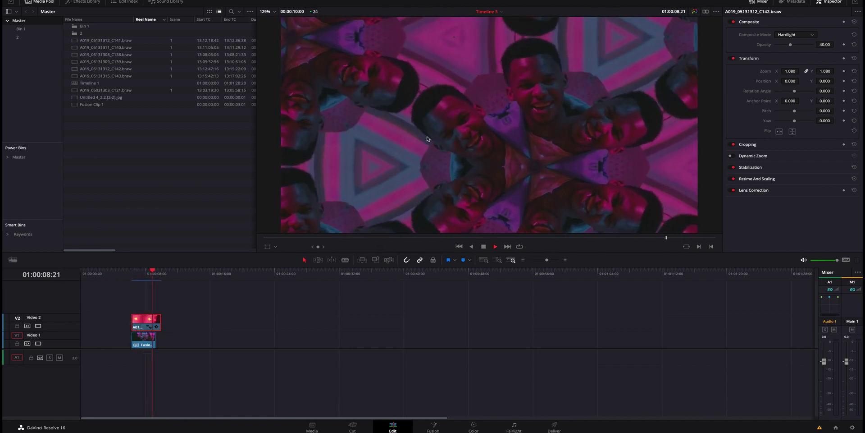
pyautogui.moveTo(158, 321); pyautogui.dragTo(156, 321)
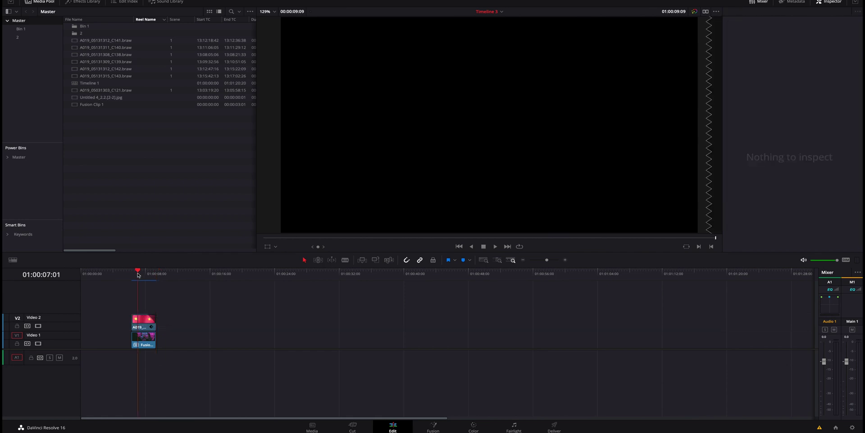
pyautogui.press('space')
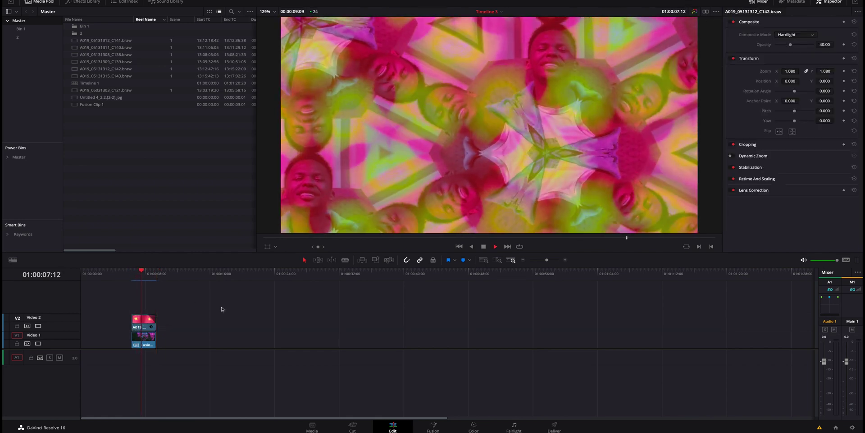